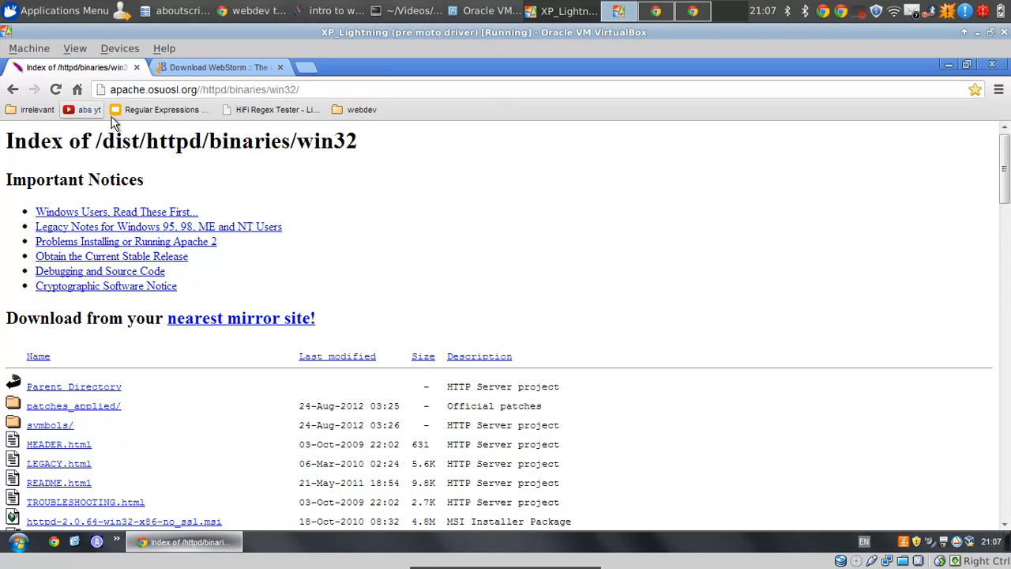
- Search the web for "download apache" in a new tab, view the Apache HTTP Server Project download page, and close it
click(301, 68)
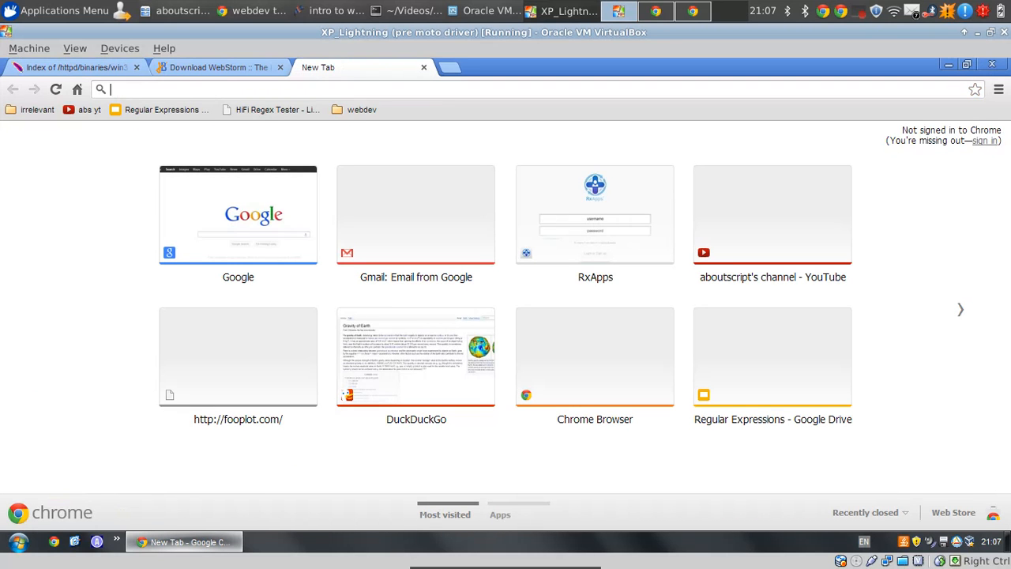
text(download apache)
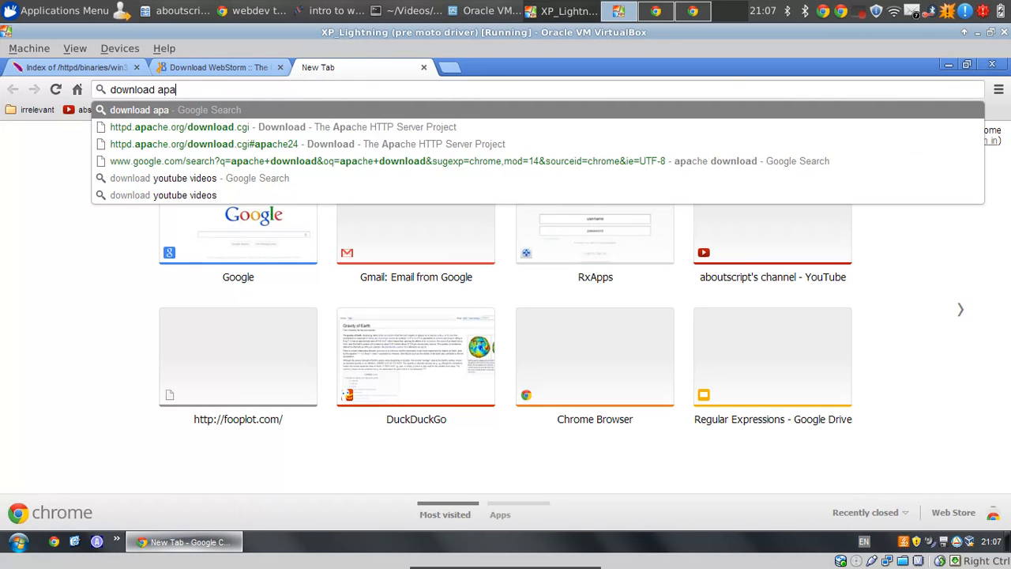
key(Return)
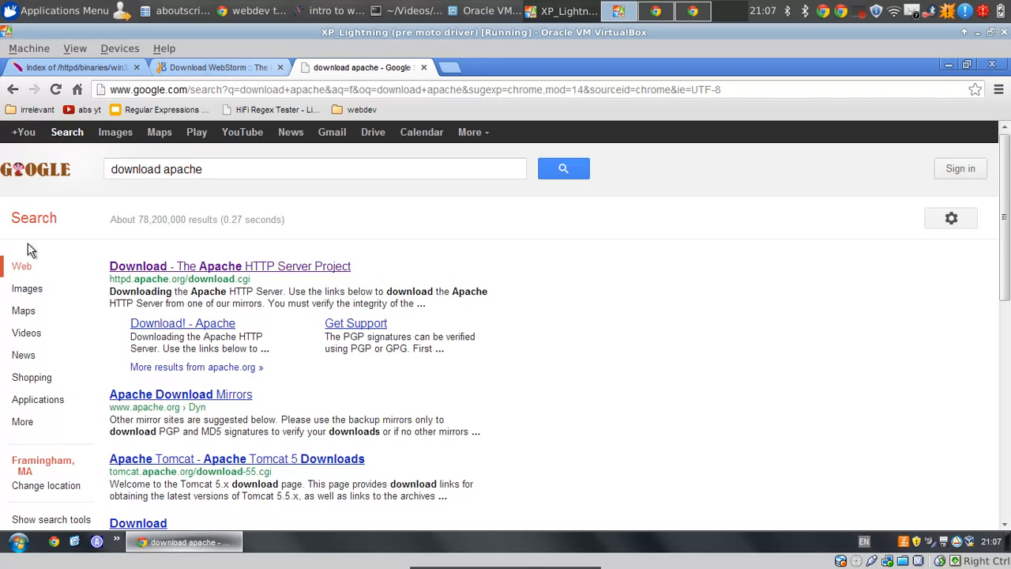
click(158, 271)
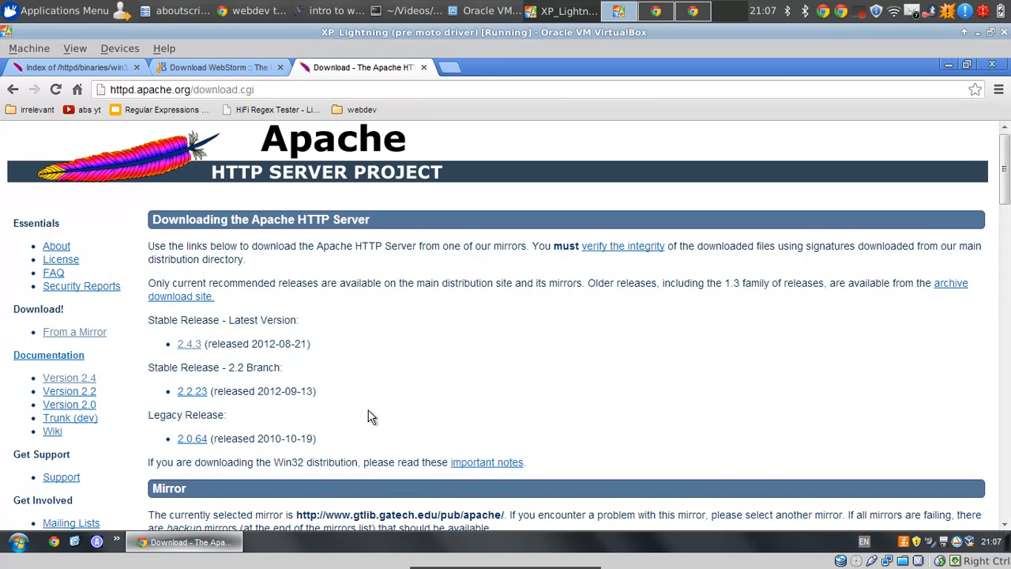
scroll(303, 375, down, 4)
key(ctrl+w)
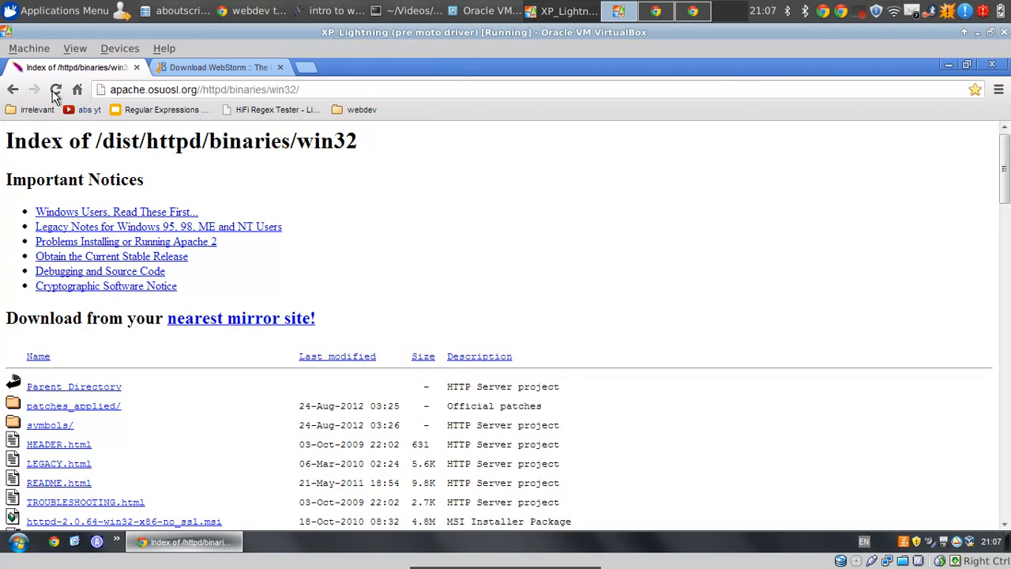
- Examine the httpd 2.2.22 installer packages in the Apache win32 binaries listing
click(112, 90)
click(347, 397)
scroll(289, 358, down, 5)
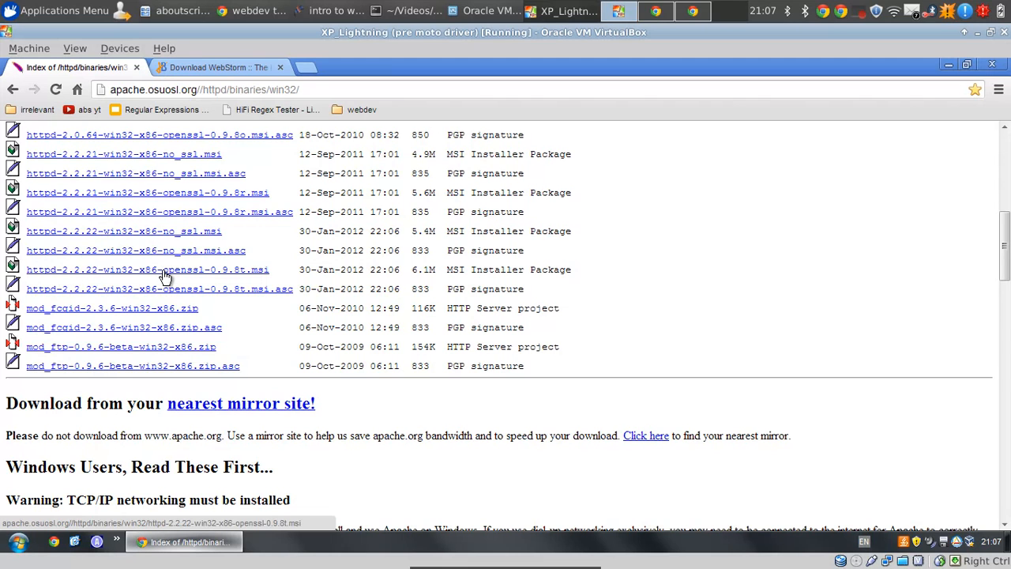
right_click(342, 226)
click(314, 251)
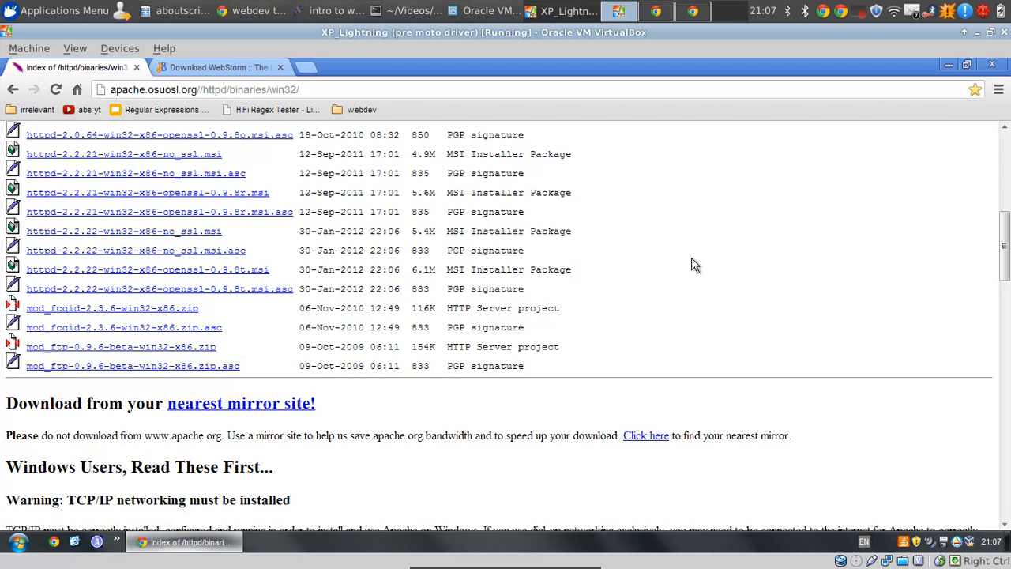
- Run the httpd-2.2.22-win32-x86-no_ssl.msi installer from the desktop and proceed past its welcome page
click(950, 66)
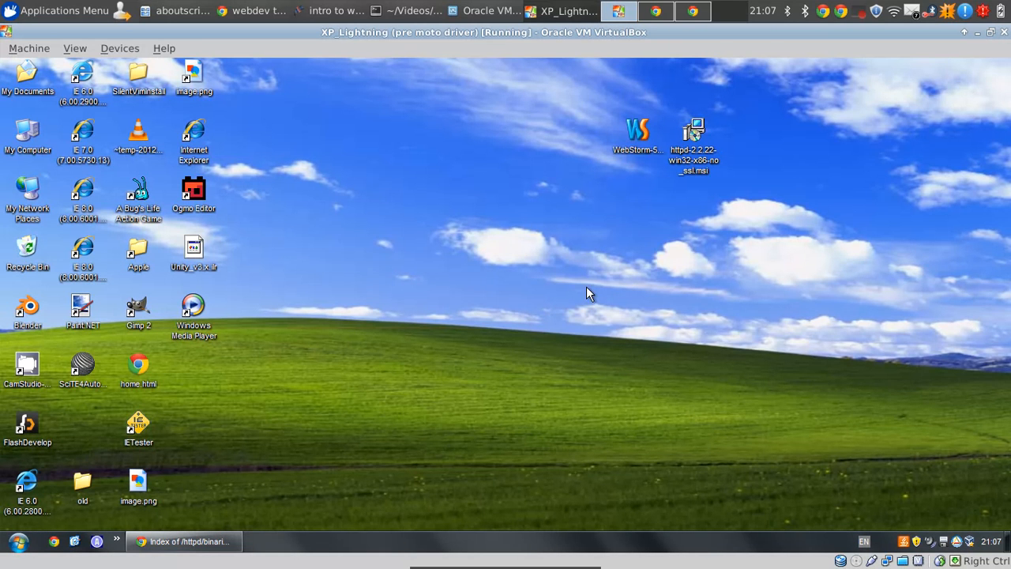
double_click(719, 159)
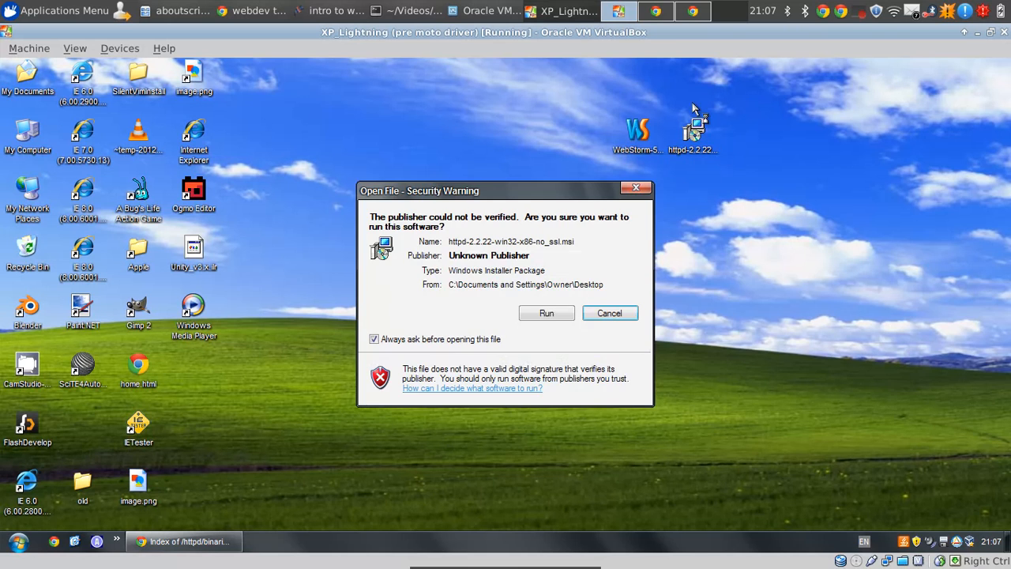
click(544, 315)
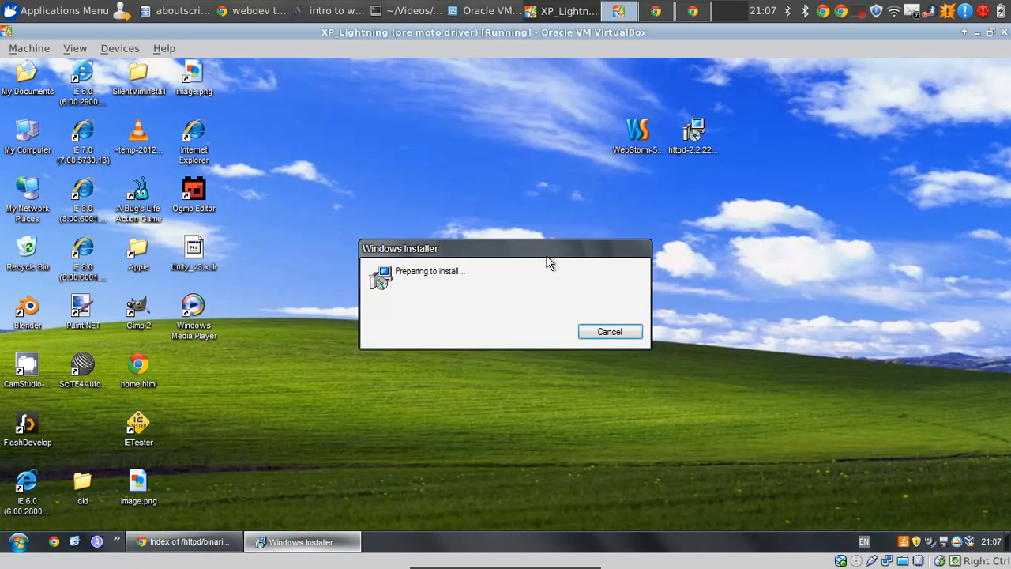
click(587, 417)
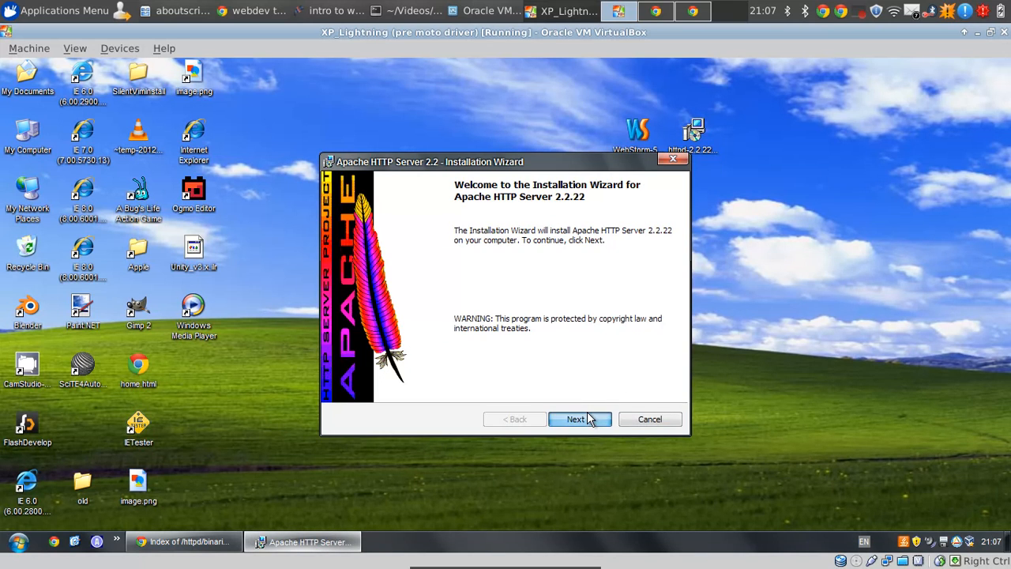
- Accept the Apache license terms and continue through the Read This First page to the server information
click(464, 367)
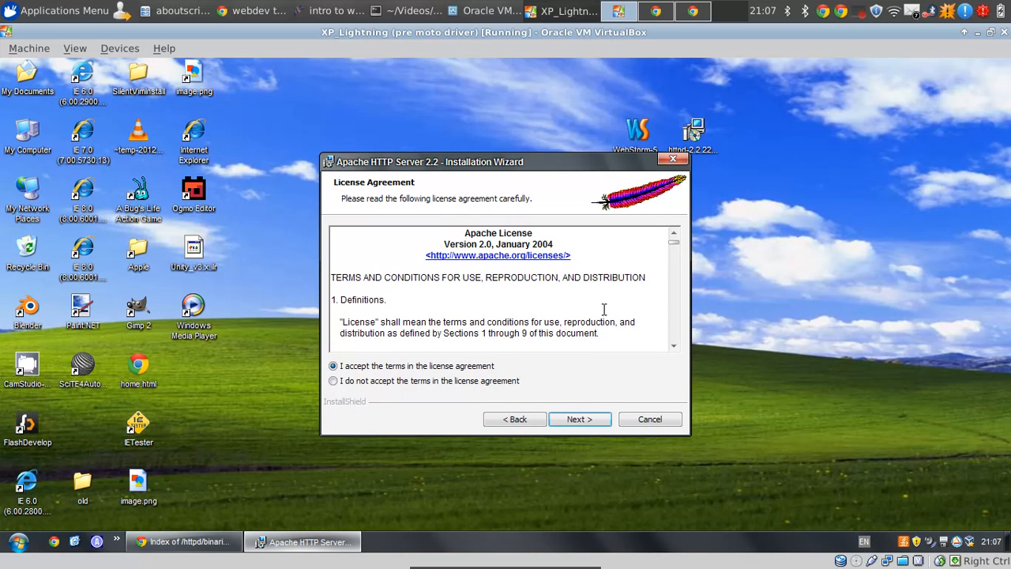
drag(678, 249, 638, 400)
click(578, 419)
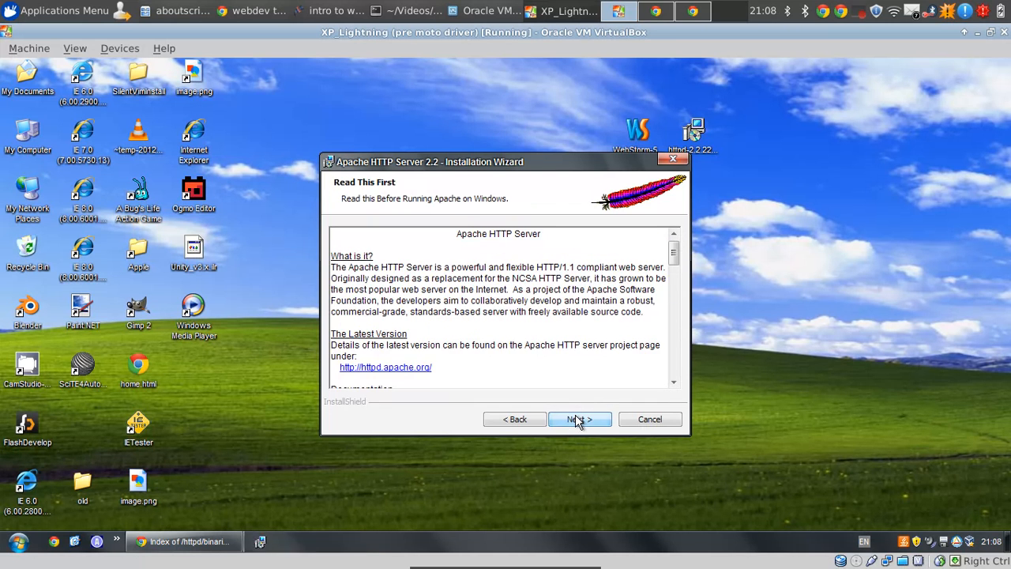
click(578, 420)
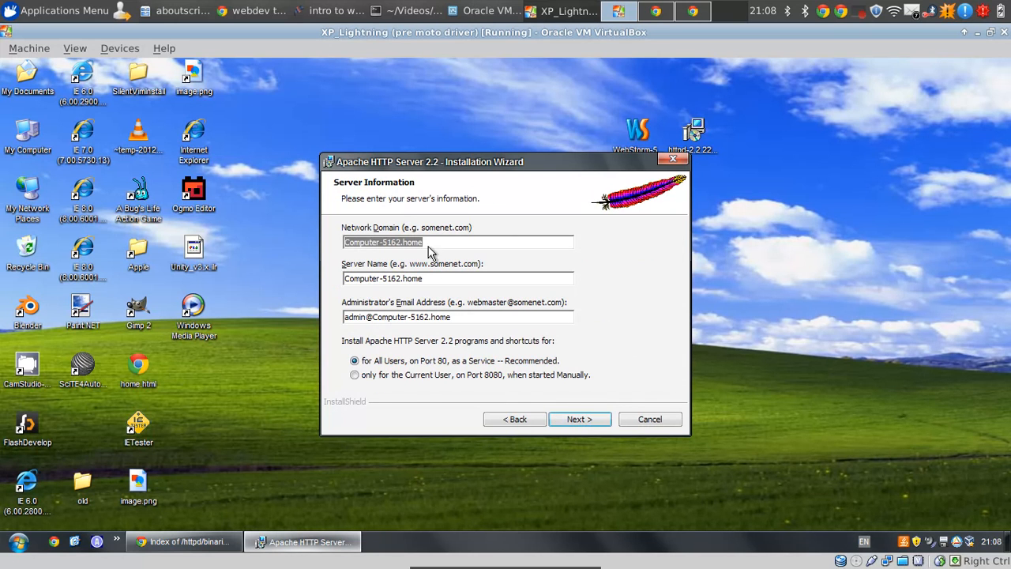
- Set both the network domain and the server name to localhost and continue to the setup type
click(432, 281)
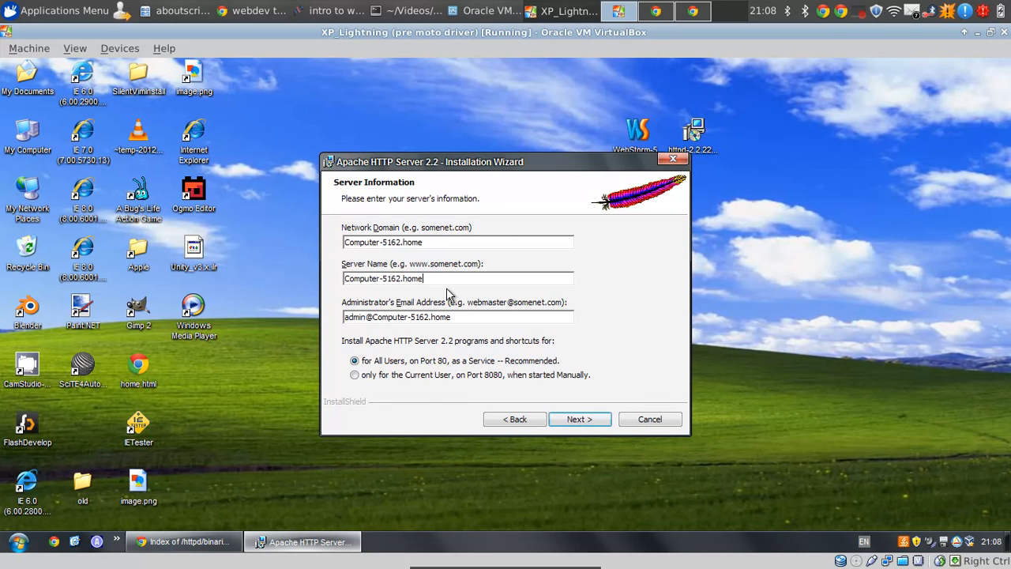
drag(436, 280, 355, 265)
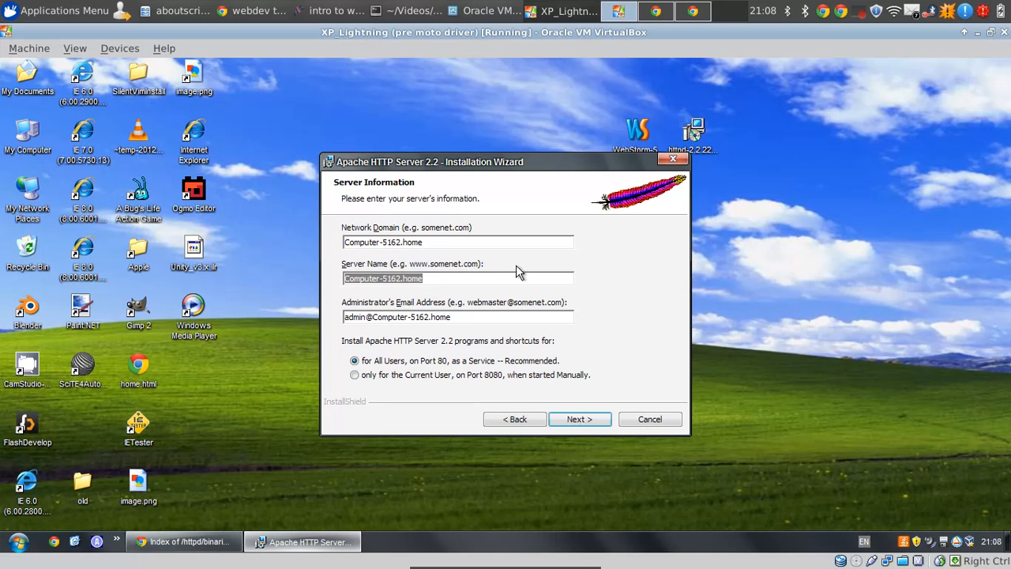
key(BackSpace)
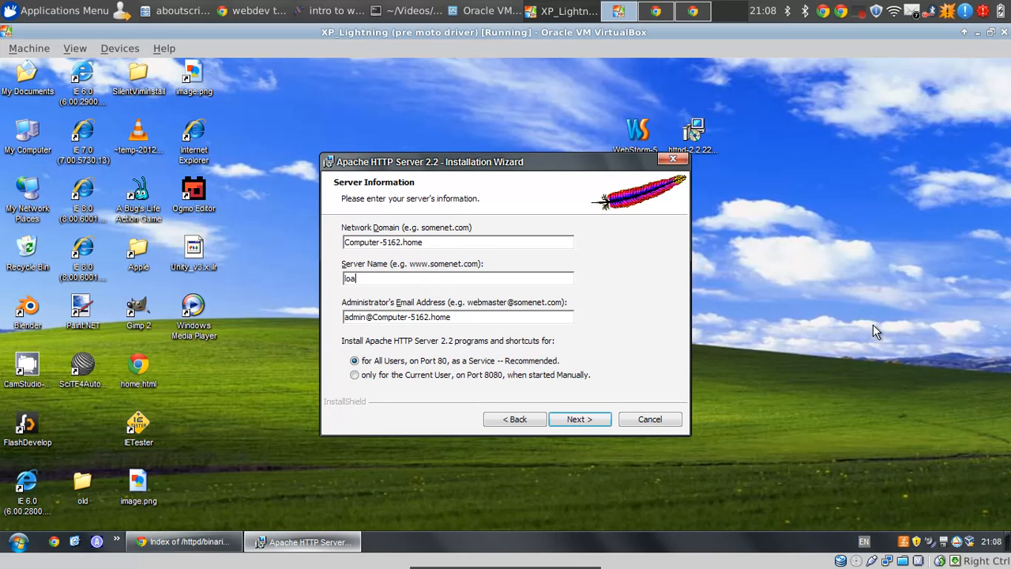
text(localh)
key(shift+Tab)
text(localhost)
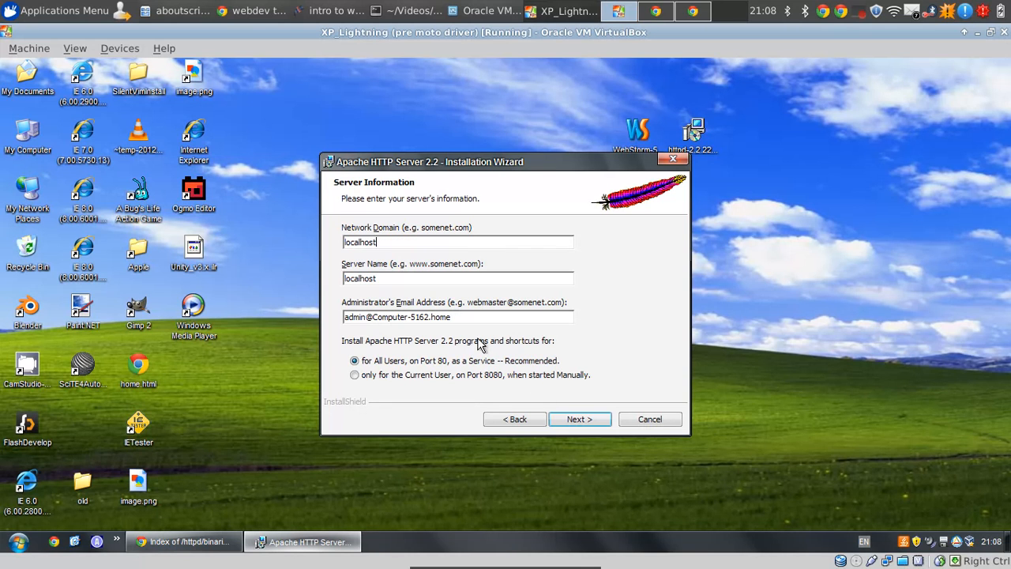
click(566, 423)
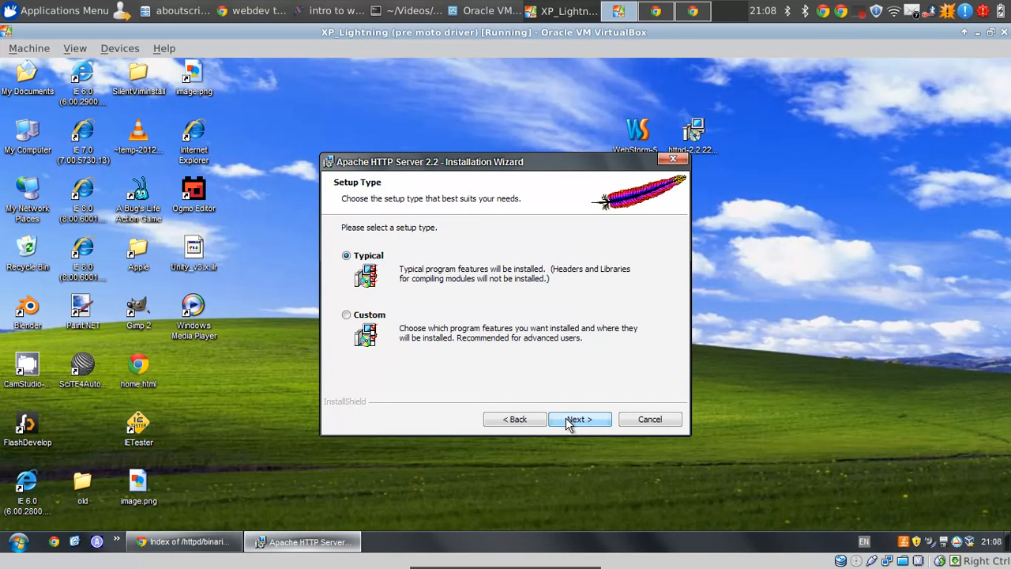
- Choose the Custom setup type, accept the default program features, and start installing Apache HTTP Server 2.2.22
click(369, 316)
click(572, 419)
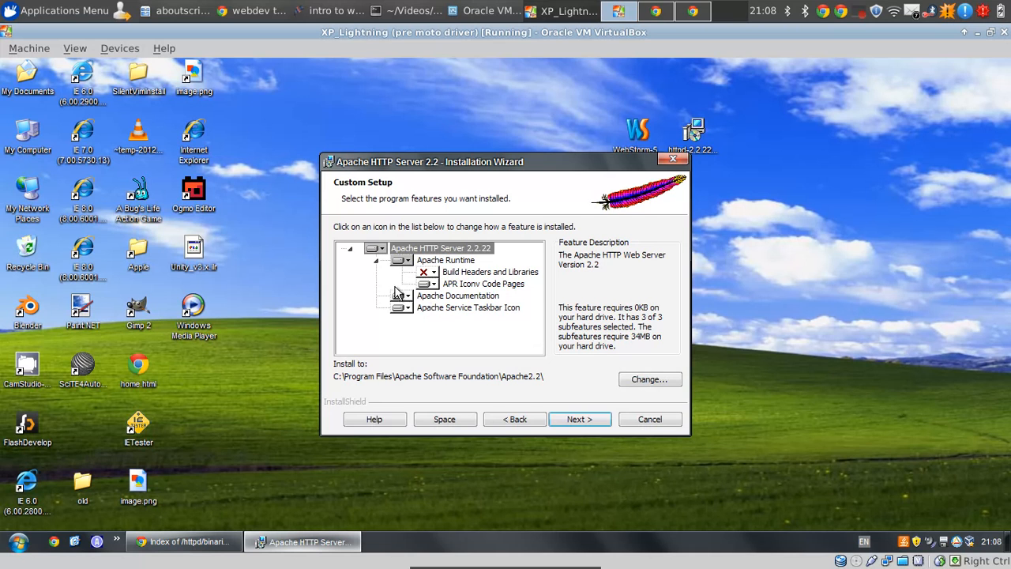
click(581, 425)
click(583, 420)
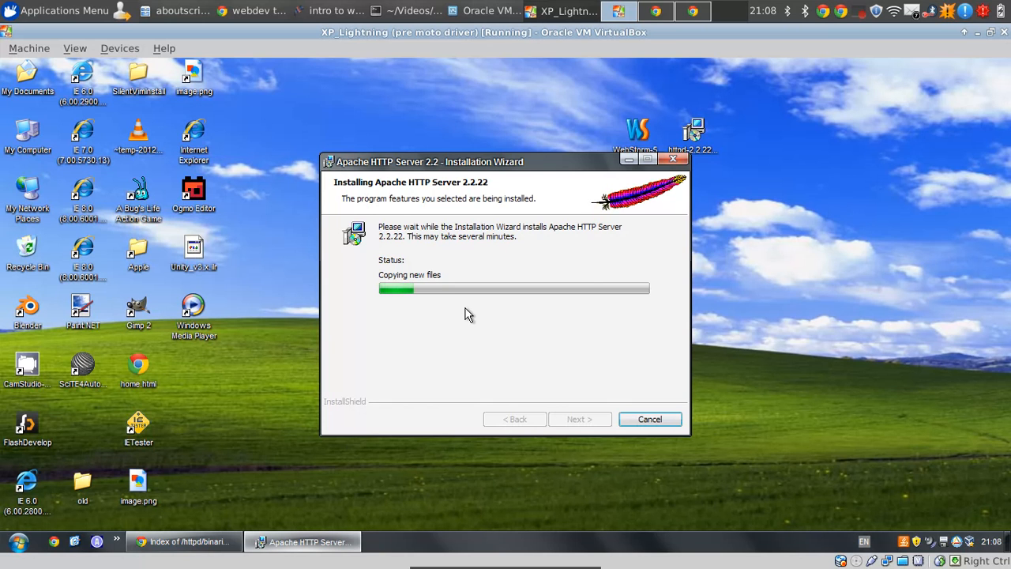
- Move the installation wizard away from the desktop's centre and finish it once the installation completes
drag(475, 159, 672, 205)
click(564, 143)
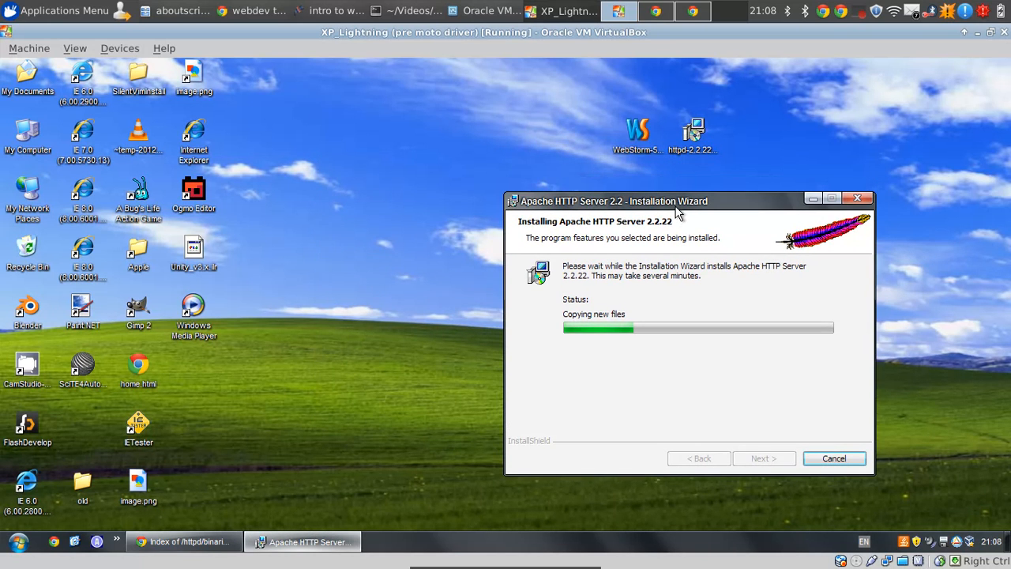
click(405, 142)
drag(655, 198, 669, 206)
click(520, 60)
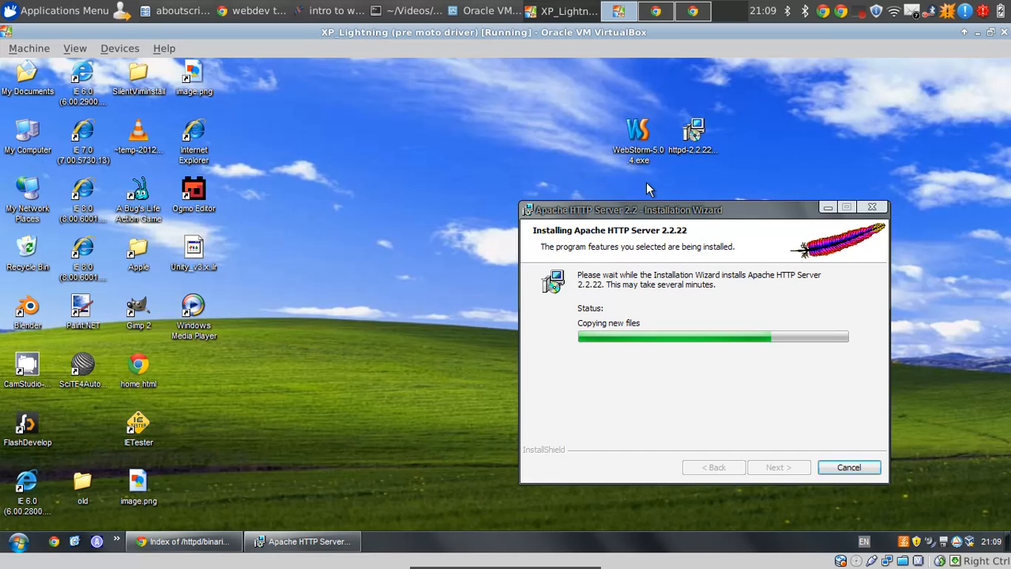
drag(651, 182, 502, 140)
click(501, 141)
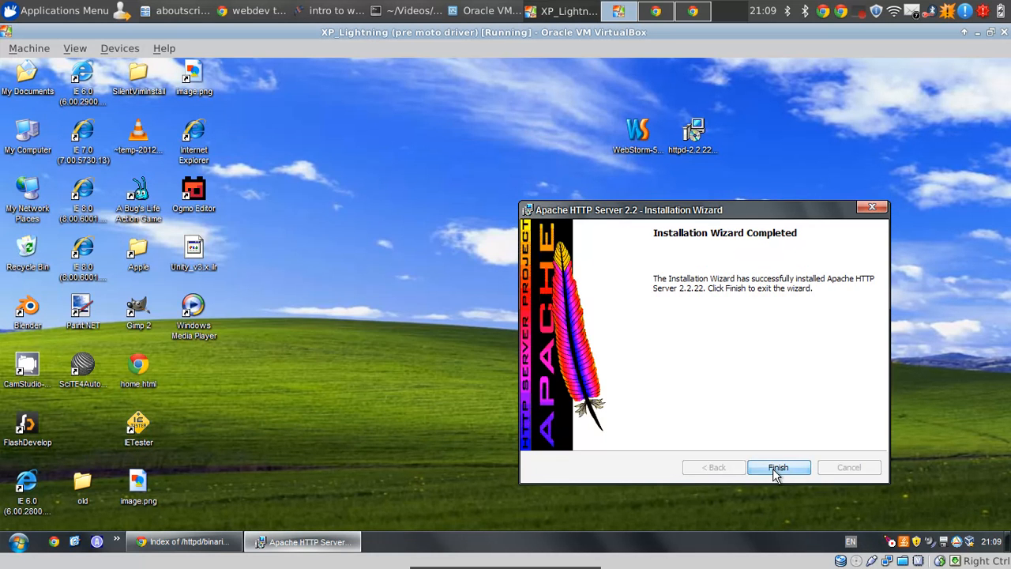
click(774, 468)
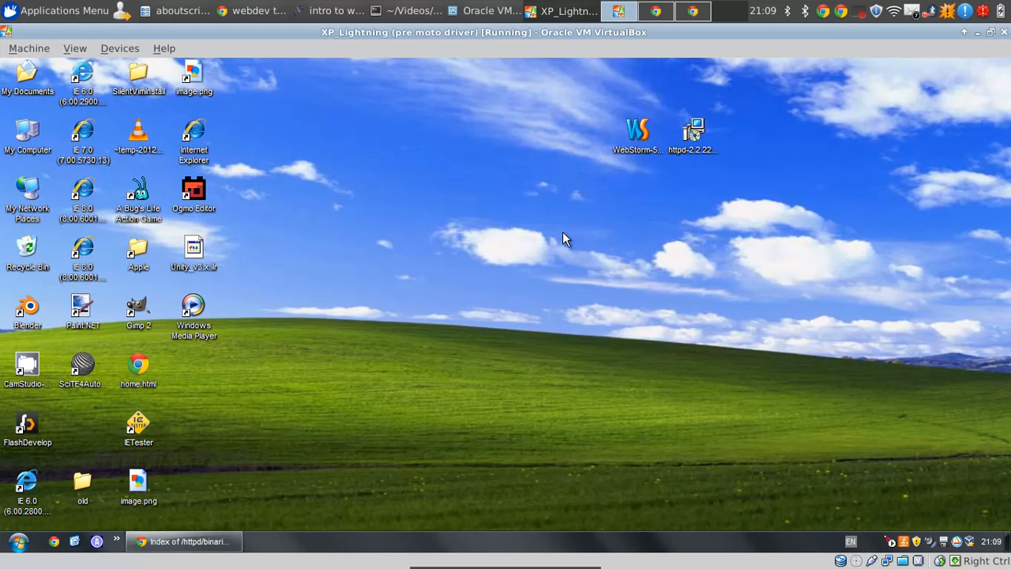
- Close the Apache win32 binaries page in the browser and return to the desktop
click(183, 541)
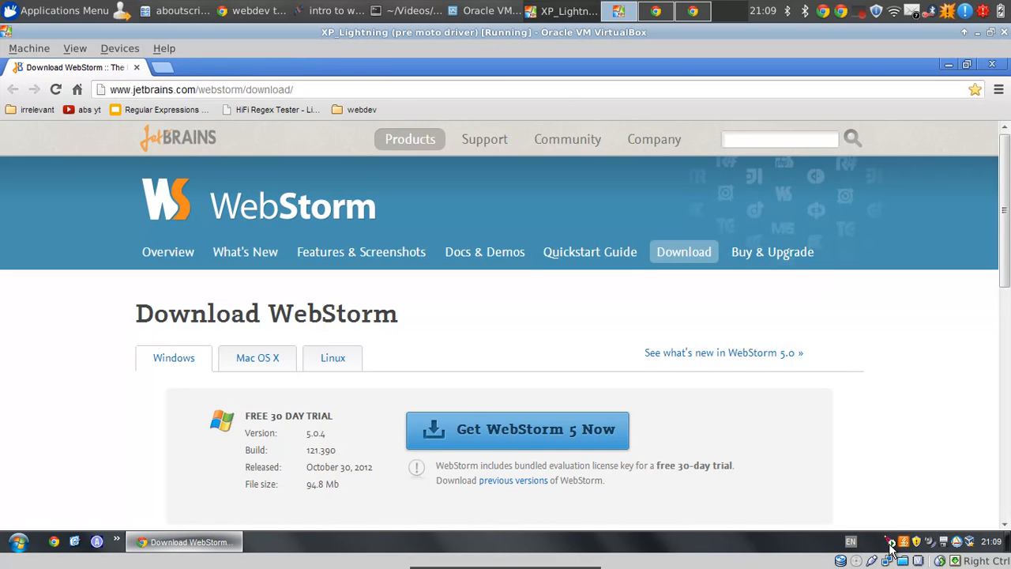
click(198, 542)
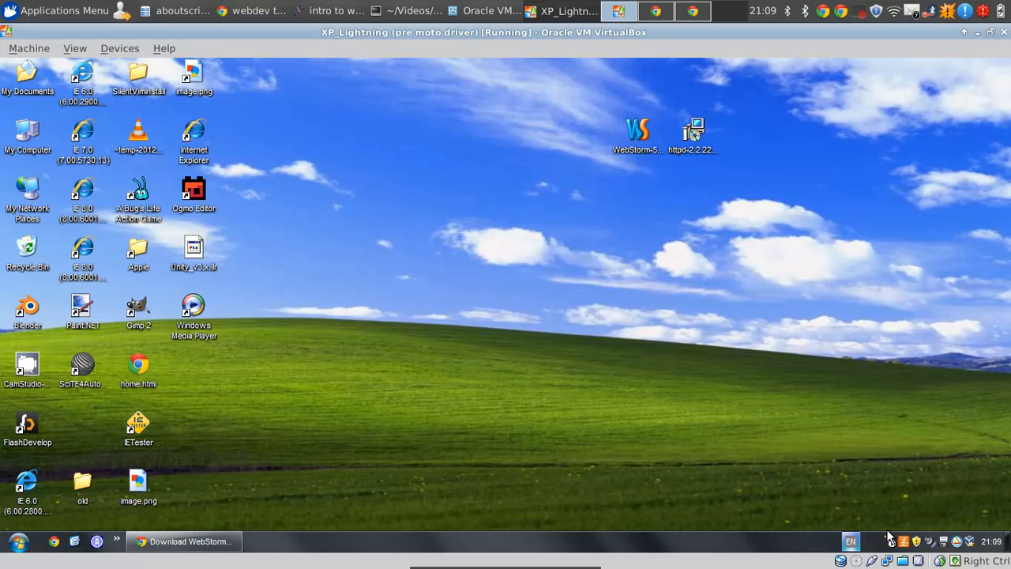
- Check the Apache2.2 service's status in the Apache Service Monitor and close the monitor
right_click(886, 541)
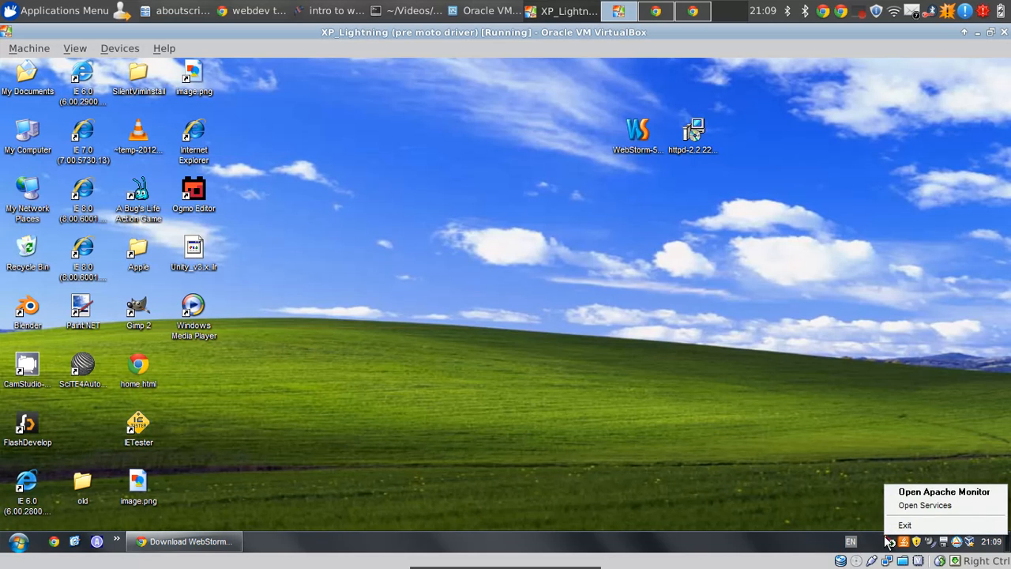
click(935, 492)
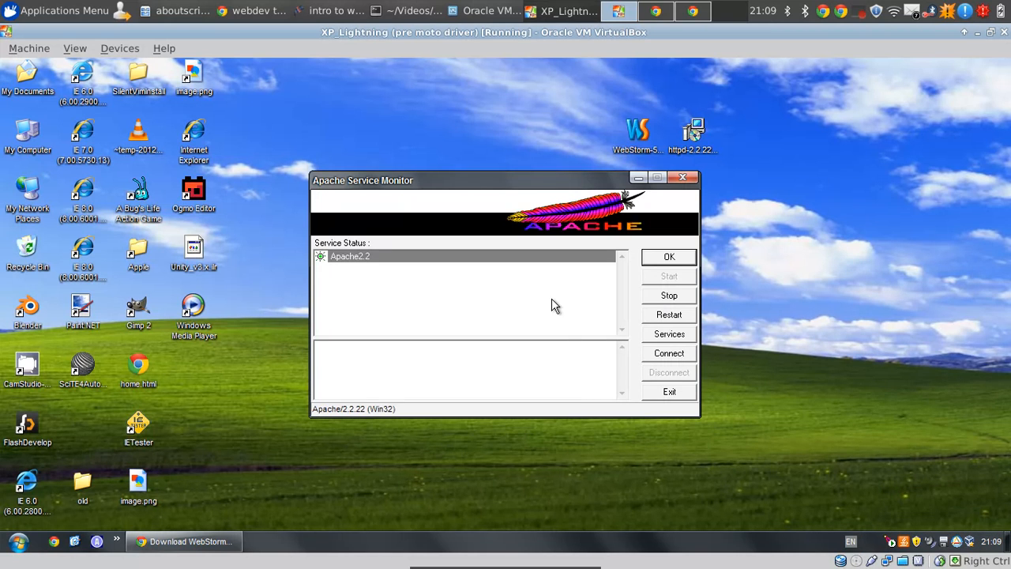
click(684, 177)
- Open the Apache2.2 installation folder under C:\Program Files\Apache Software Foundation
click(13, 540)
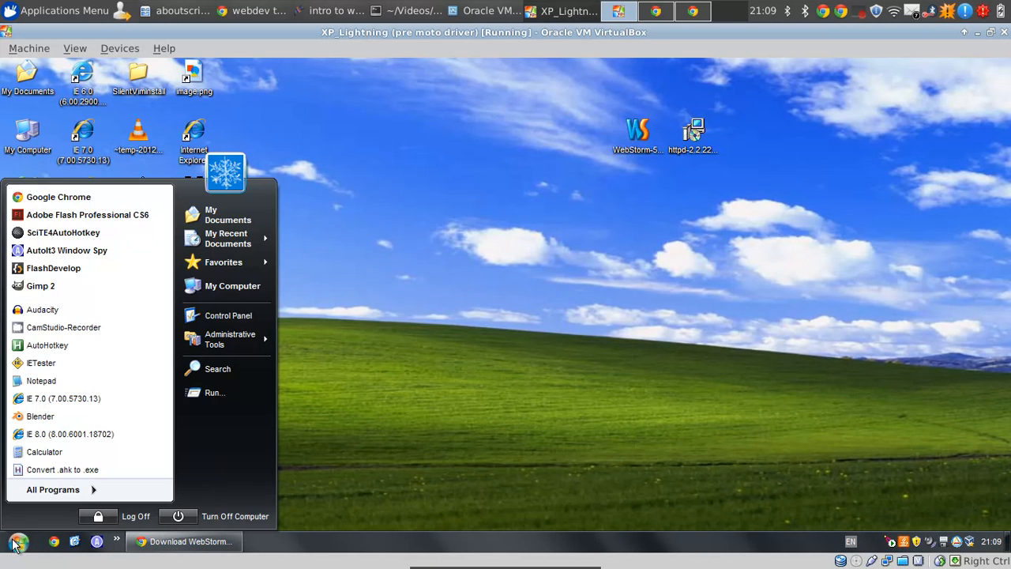
mouse_move(215, 248)
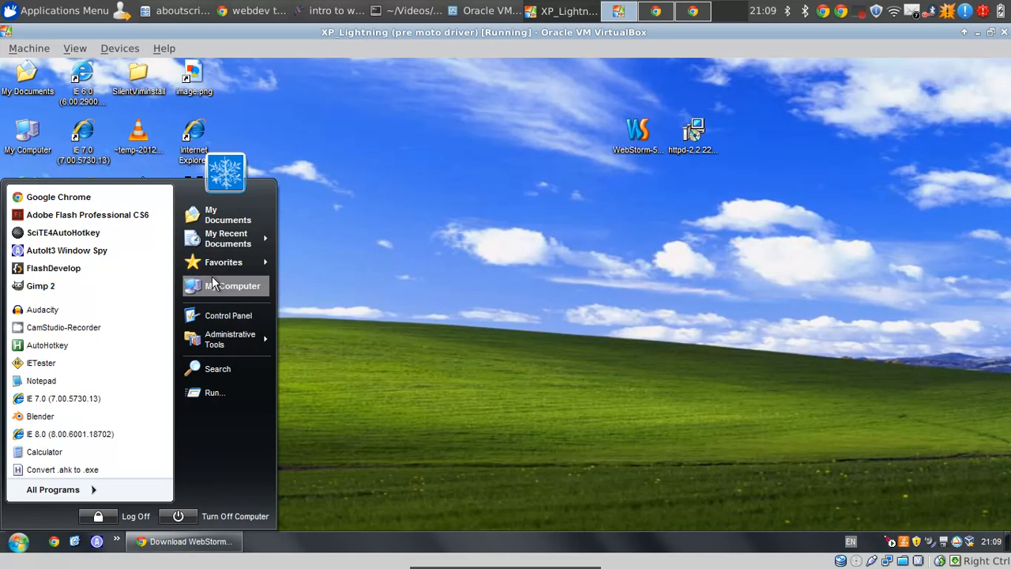
click(216, 278)
click(288, 286)
double_click(284, 218)
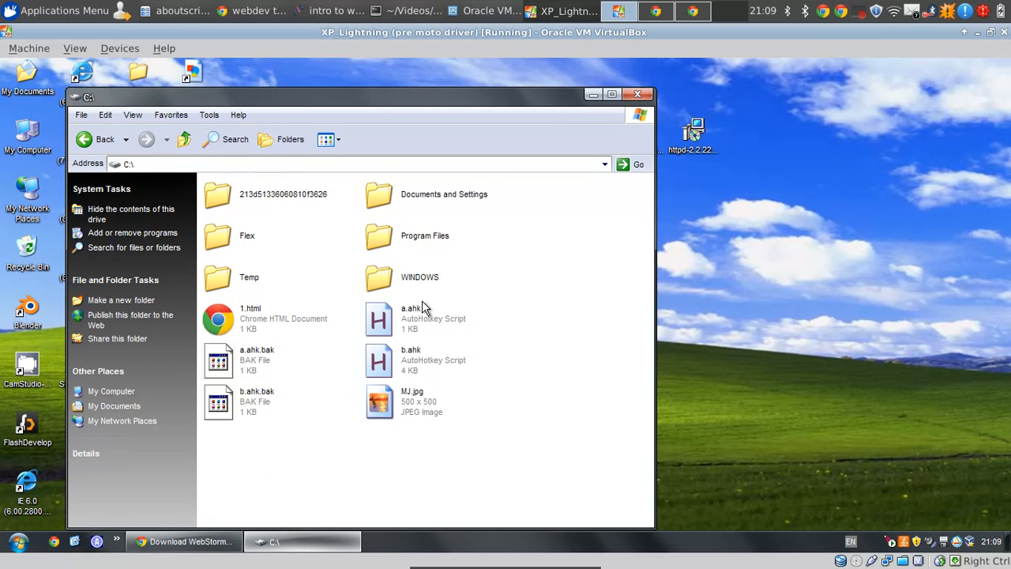
double_click(385, 242)
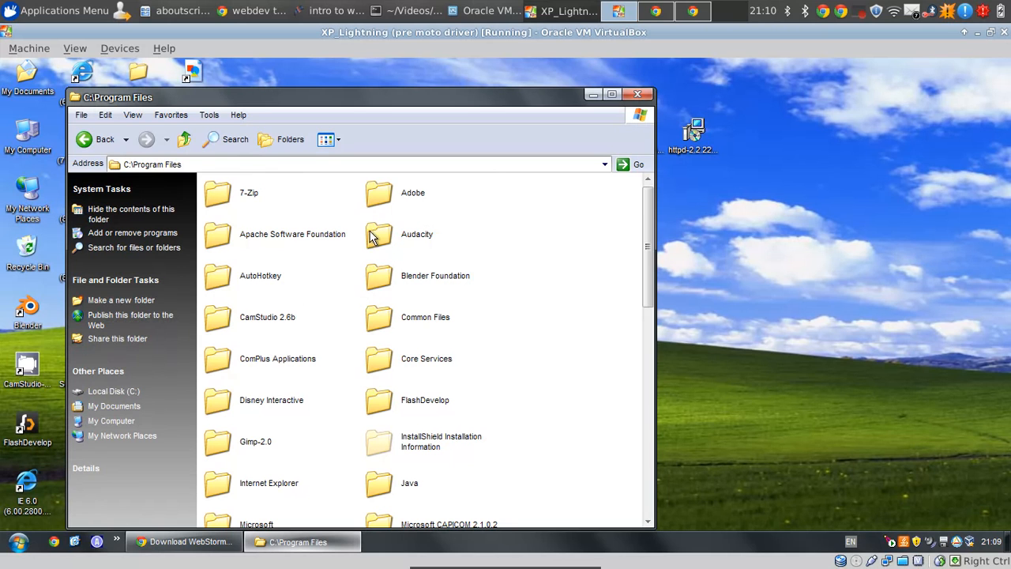
double_click(310, 237)
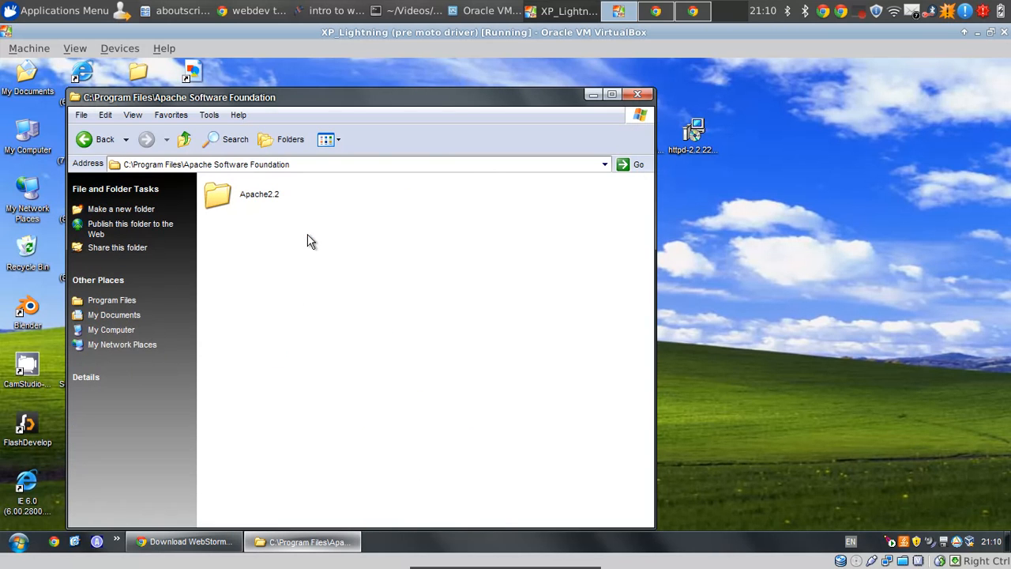
double_click(267, 207)
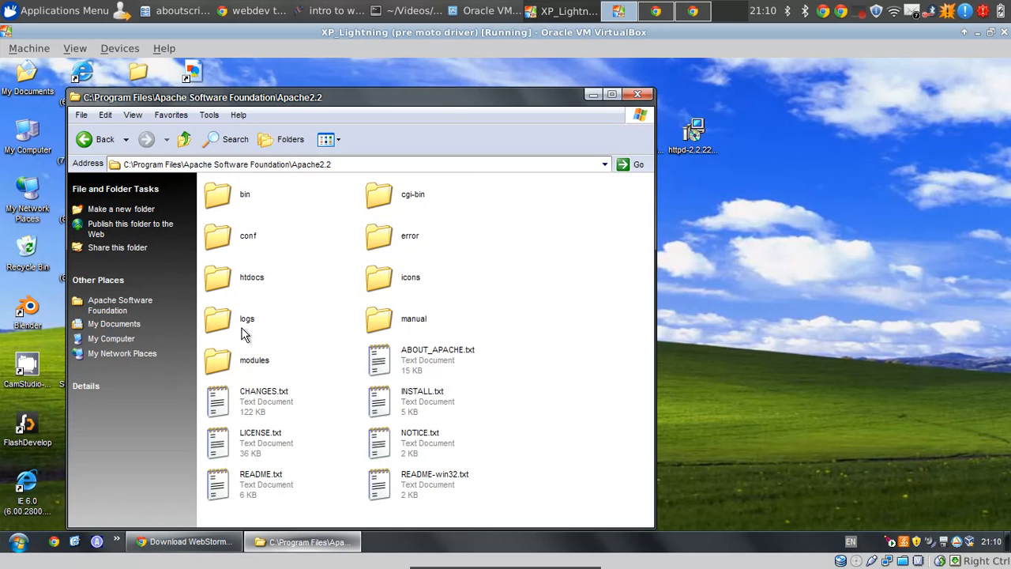
- Open the htdocs folder inside the Apache2.2 installation folder
double_click(232, 280)
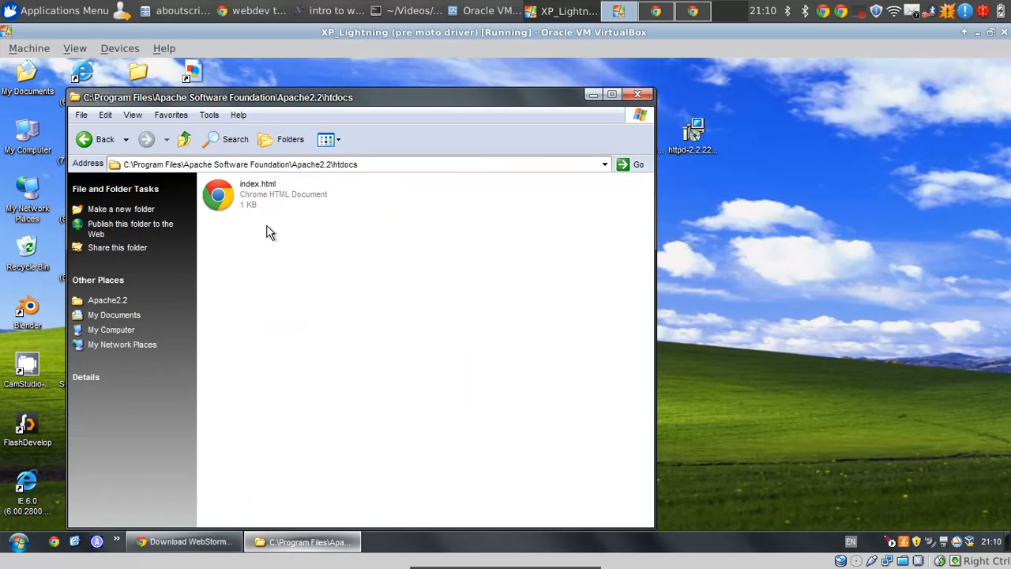
click(269, 208)
click(300, 384)
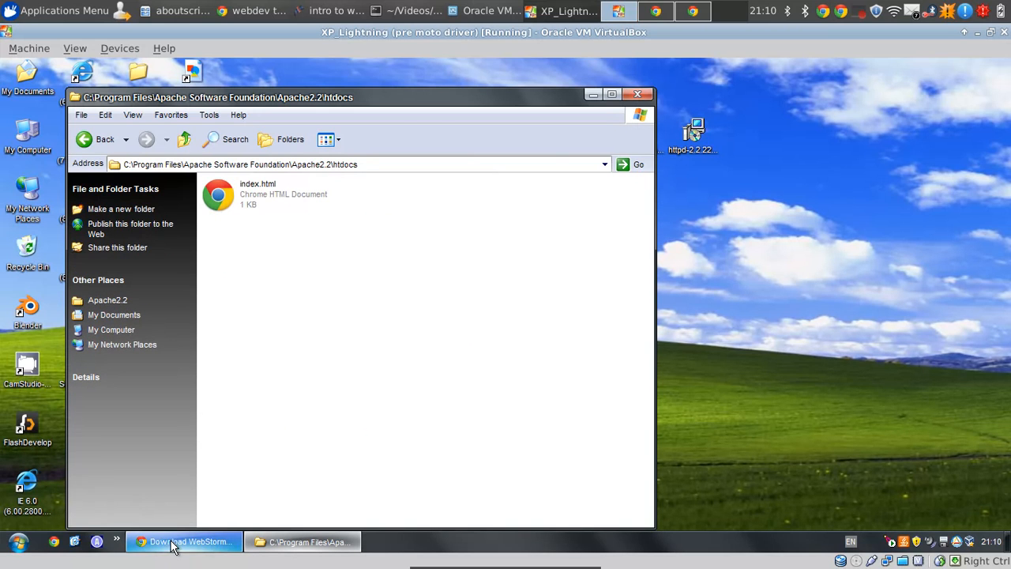
drag(360, 164, 379, 172)
click(427, 287)
drag(425, 262, 388, 200)
key(Delete)
click(576, 315)
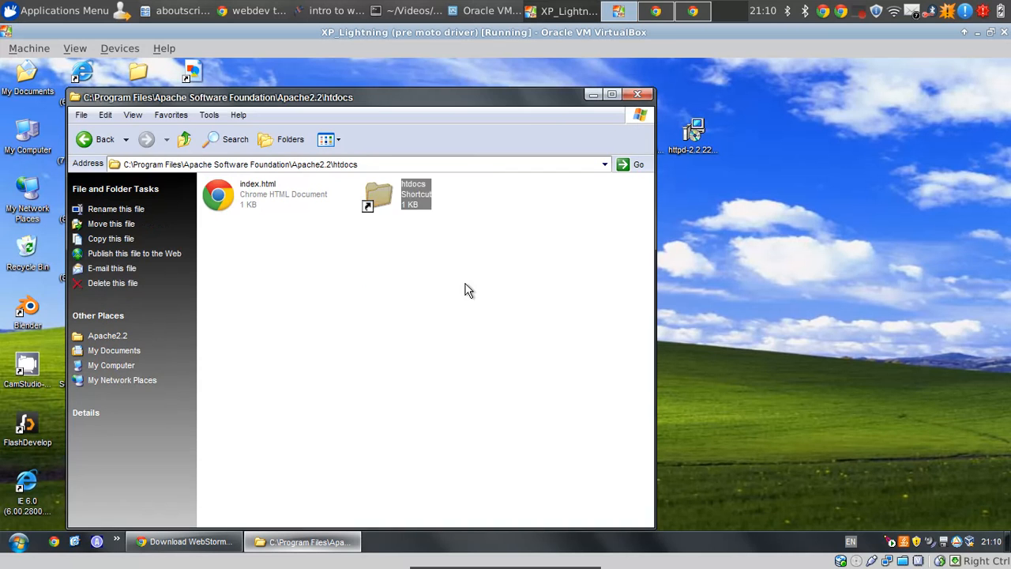
- Rename index.html in the htdocs folder as awesome.html
drag(327, 263, 265, 203)
key(F2)
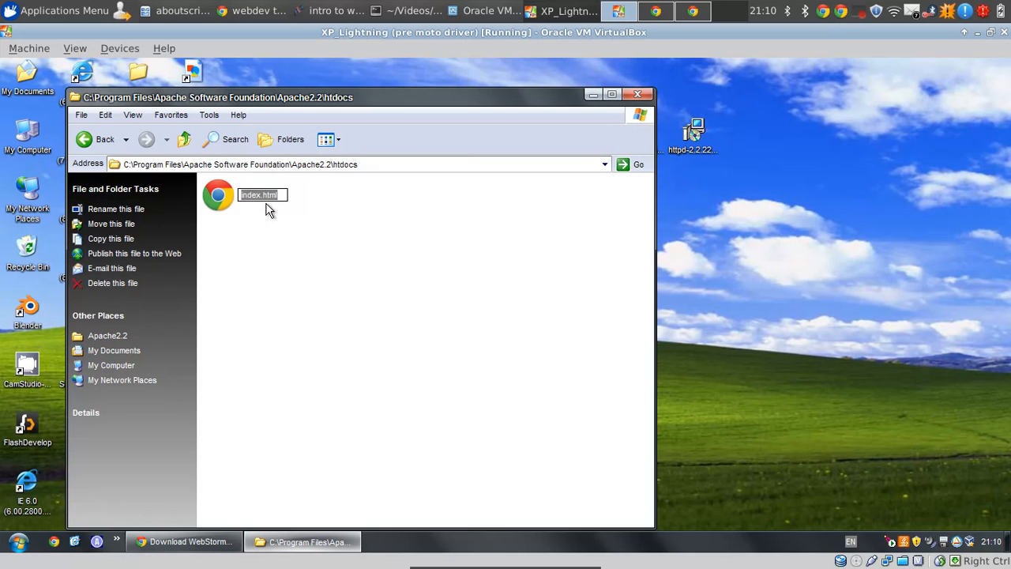
key(Home)
key(Delete)
key(Delete)
key(Delete)
key(Delete)
key(Delete)
text(awesome)
key(Return)
click(253, 230)
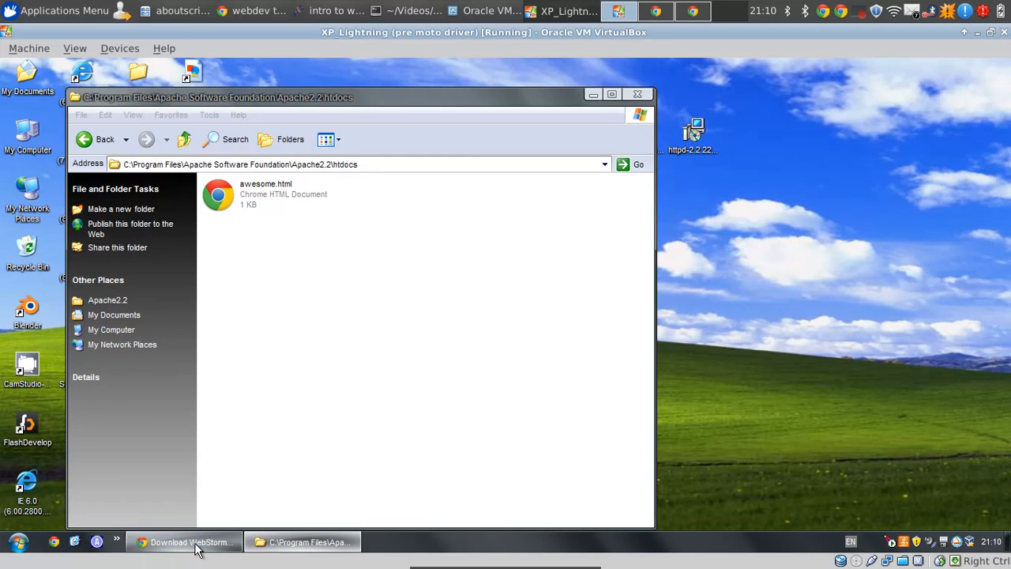
- Load localhost in a new browser tab to view the root listing of the web server
click(198, 542)
key(ctrl+t)
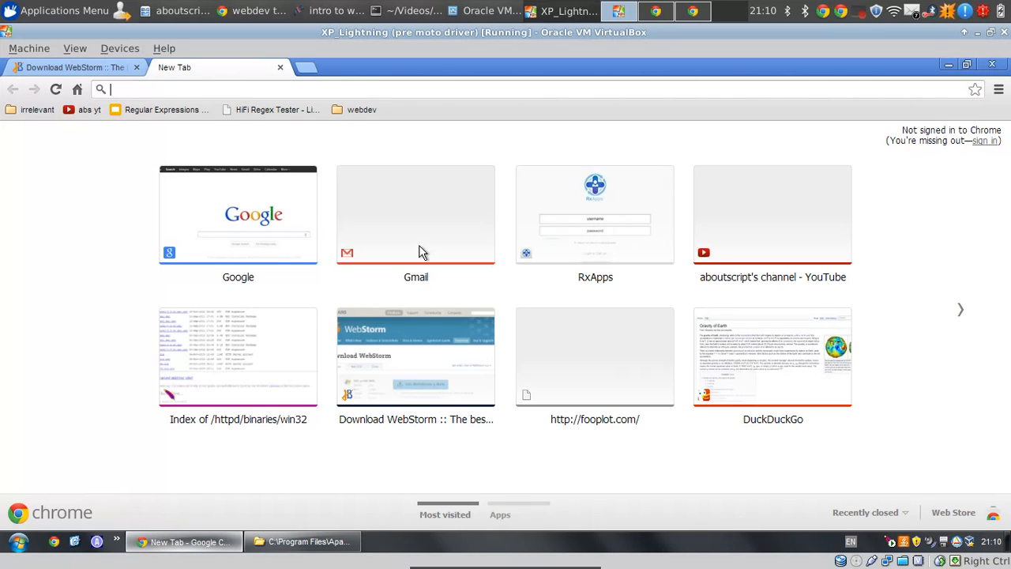
text(localhost)
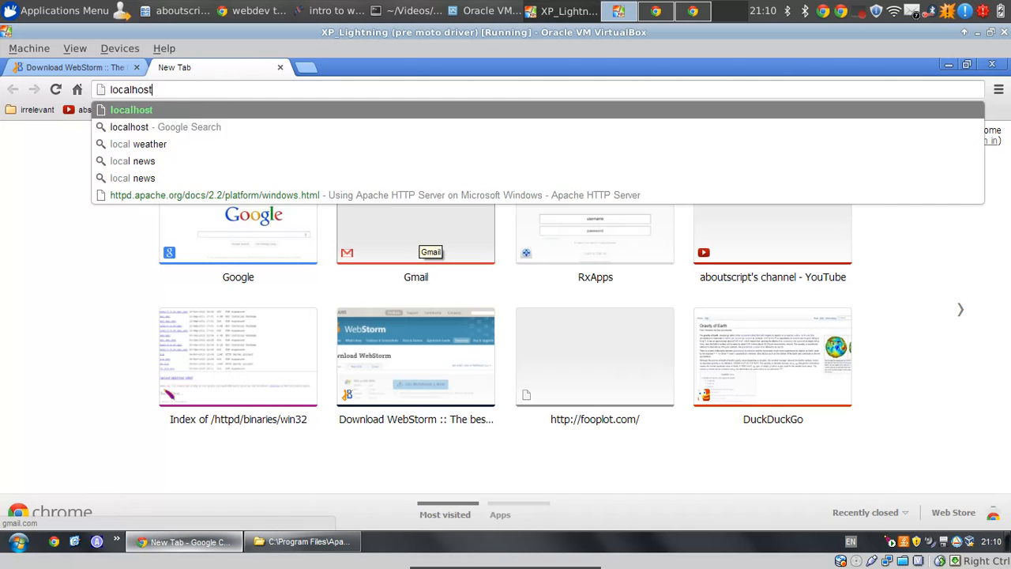
key(Return)
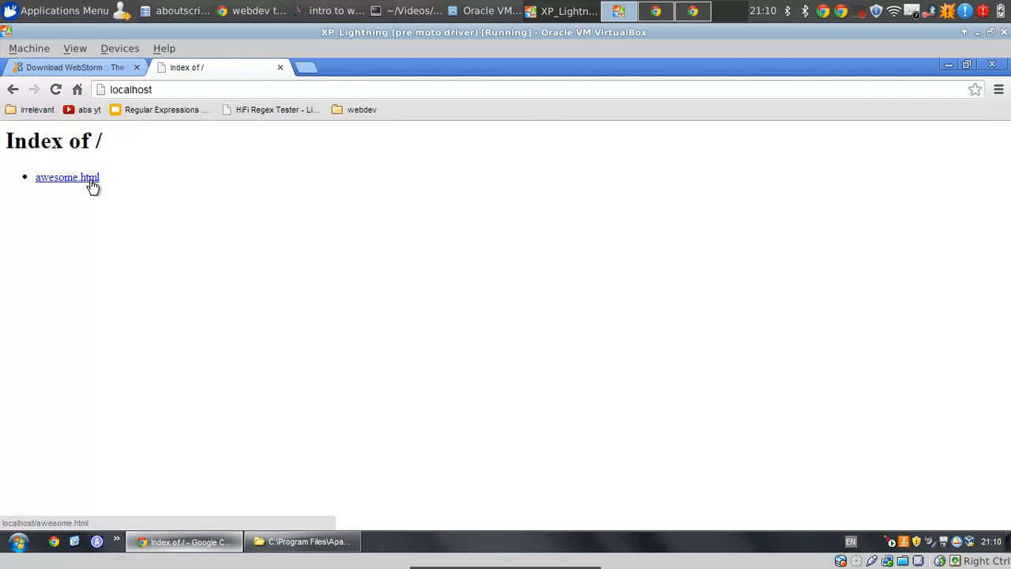
- Load localhost/awesome.html in the same browser tab to check the page served by Apache
click(167, 86)
click(166, 86)
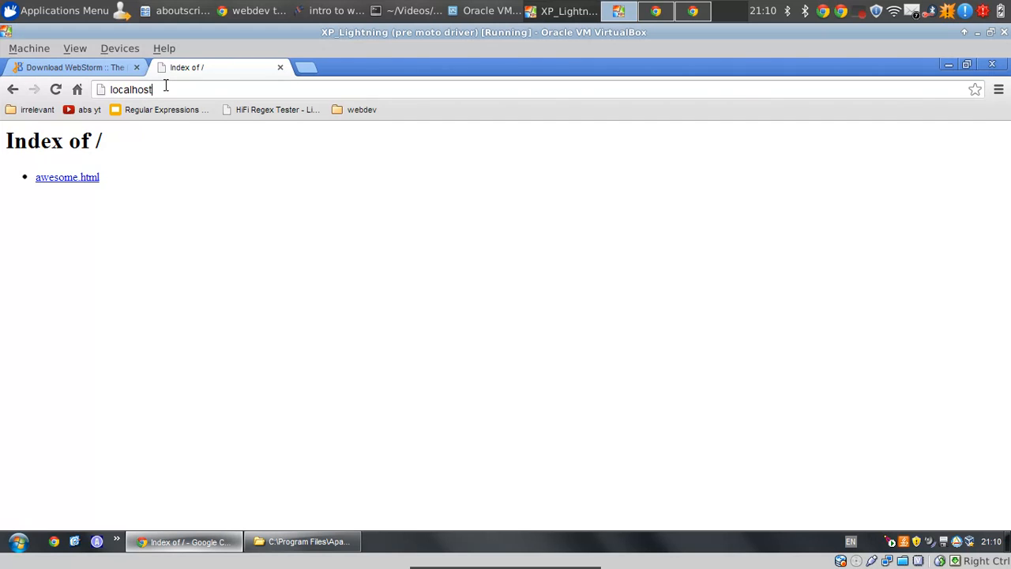
text(/awesome.html)
key(Return)
drag(47, 139, 79, 141)
click(210, 291)
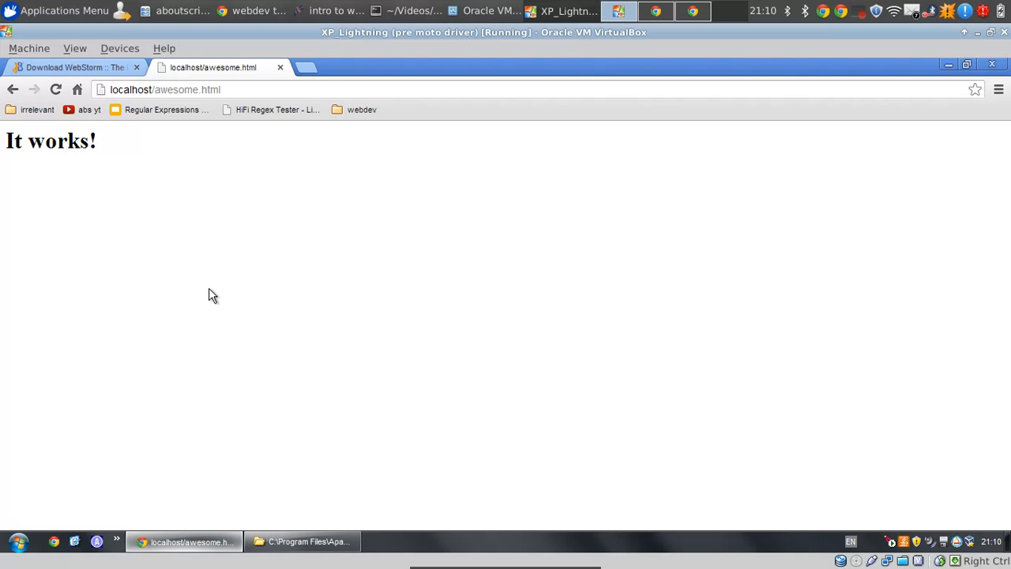
- Minimize the browser and the htdocs folder window, and launch the WebStorm-5.0.4.exe installer from the desktop
click(183, 541)
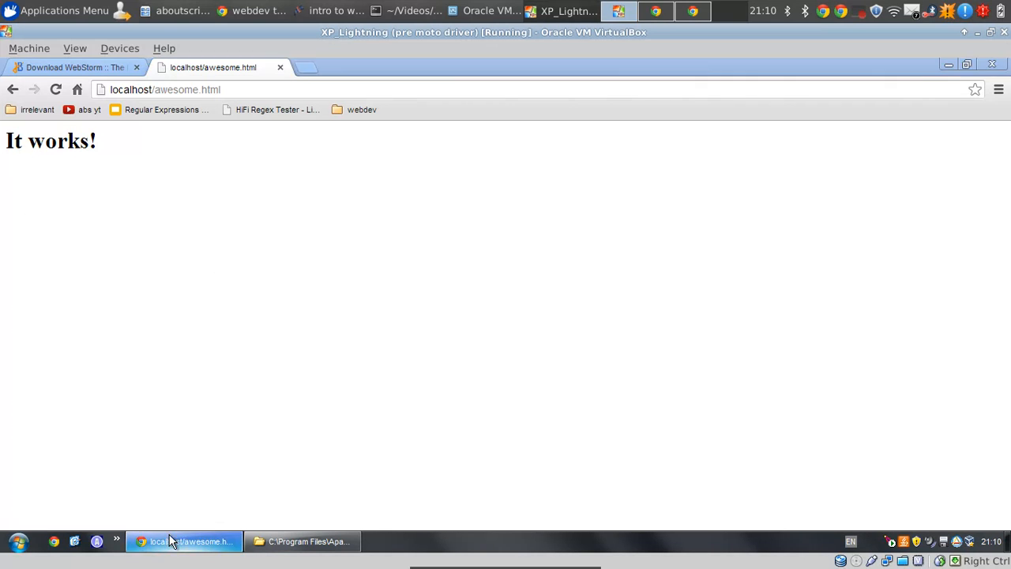
drag(585, 90, 585, 89)
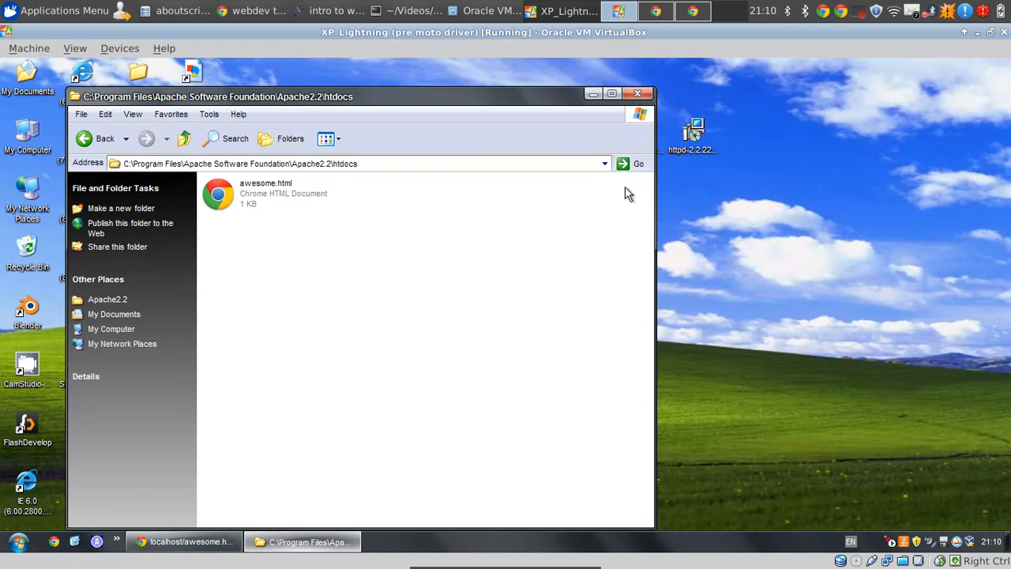
click(589, 93)
double_click(616, 141)
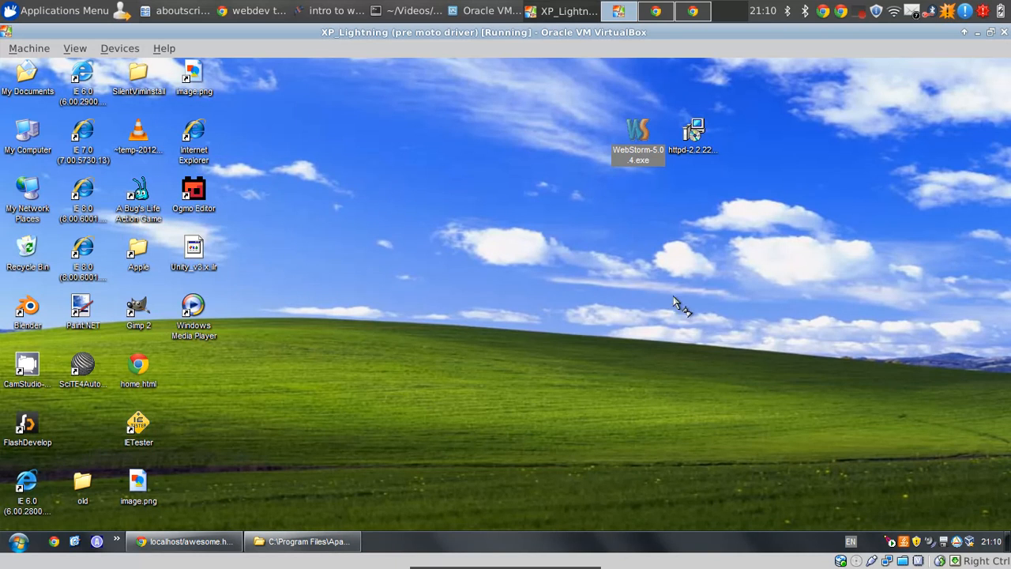
- Return to the WebStorm download page in the browser and allow WebStorm-5.0.4.exe to run at the security warning
click(184, 541)
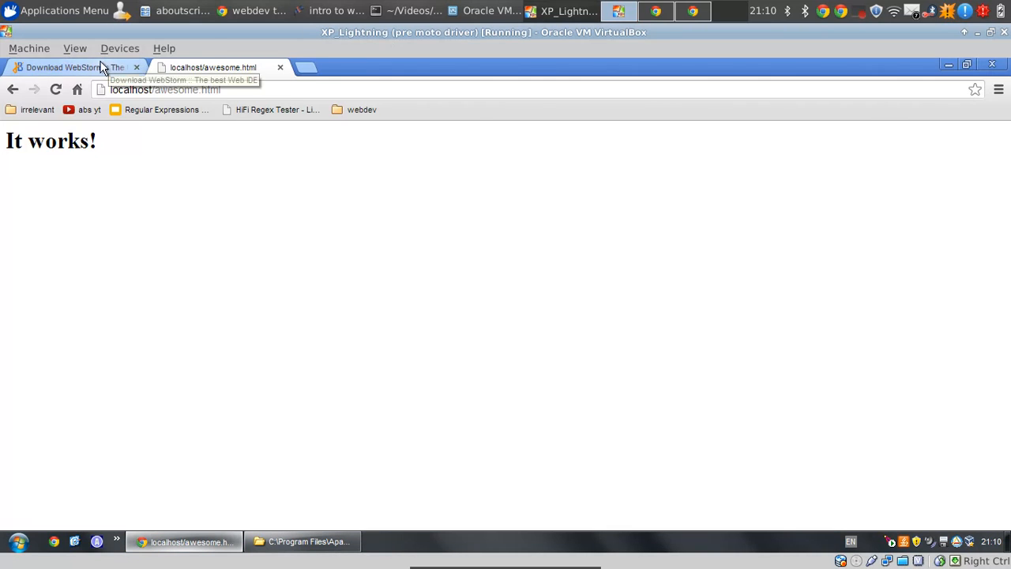
click(104, 63)
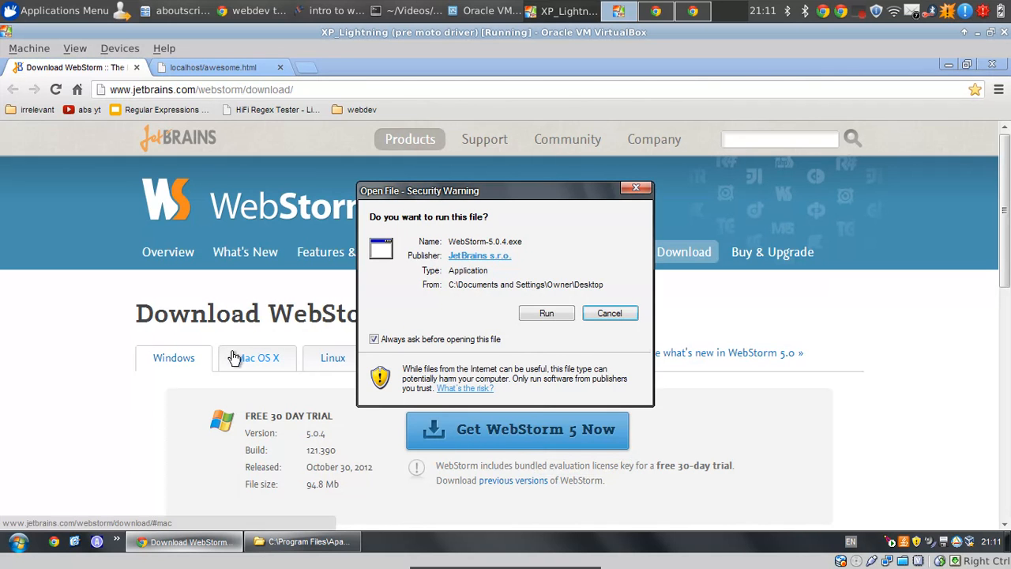
click(543, 309)
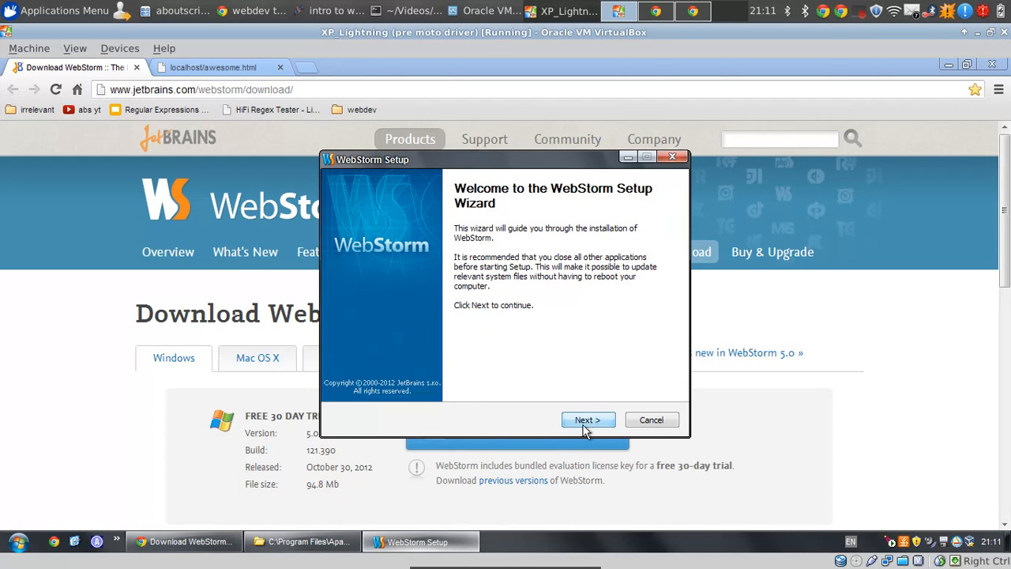
- Accept the WebStorm license agreement and start the installation with the desktop and Quick Launch shortcuts enabled
click(585, 421)
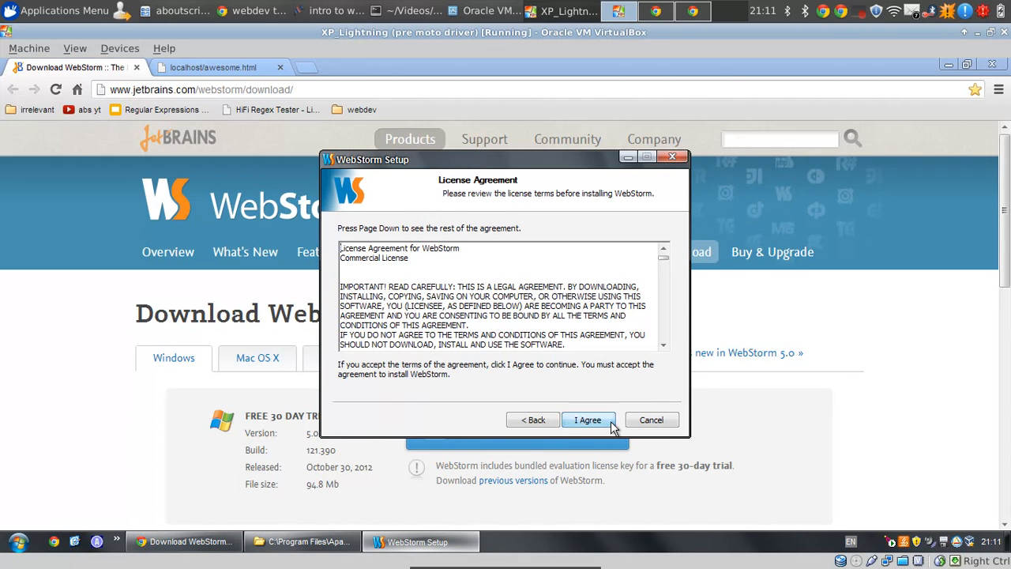
click(612, 424)
click(605, 425)
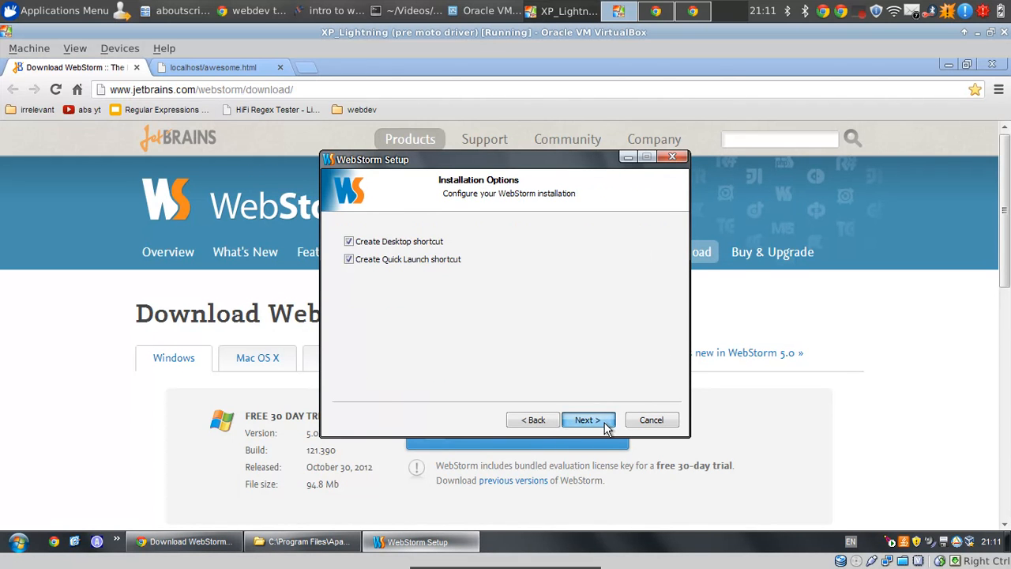
click(606, 425)
click(600, 421)
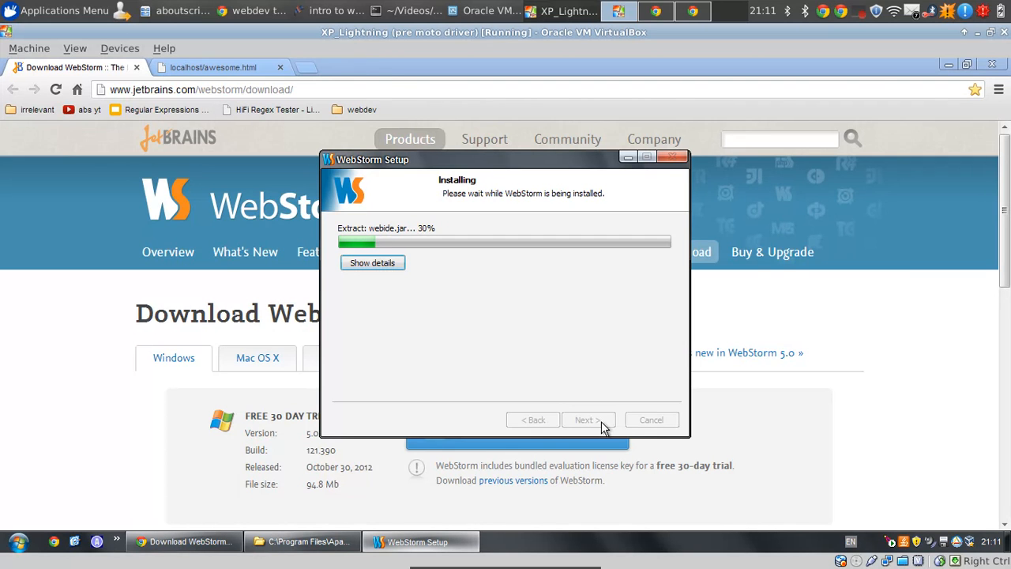
click(860, 17)
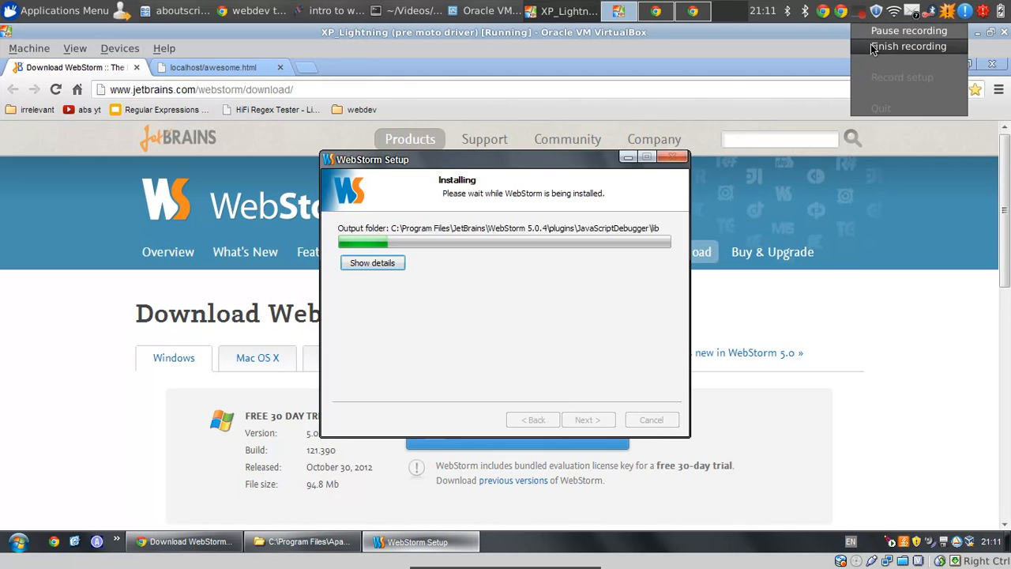